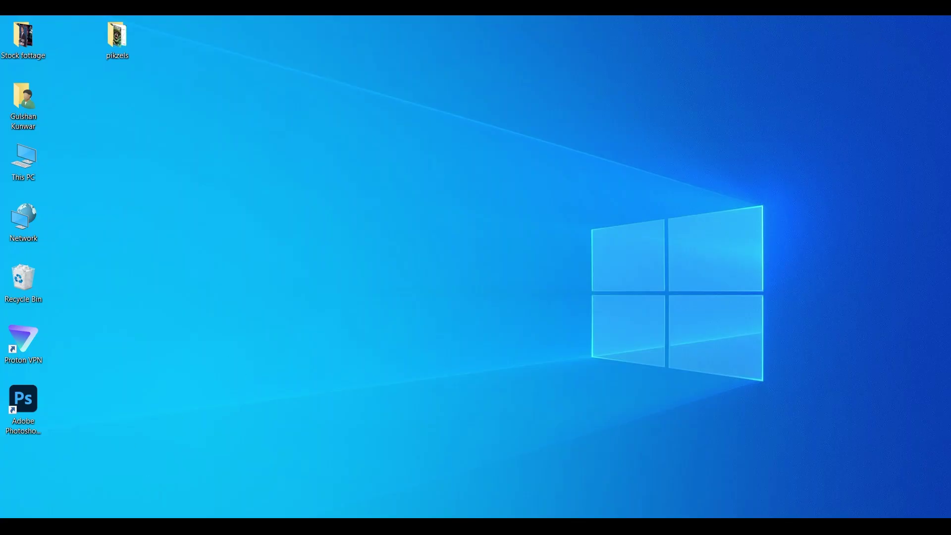
# Step: Launch Services from Windows search and bring up the Adobe Genuine Software Monitor Service properties
pyautogui.press('super+s')
pyautogui.write('ser')
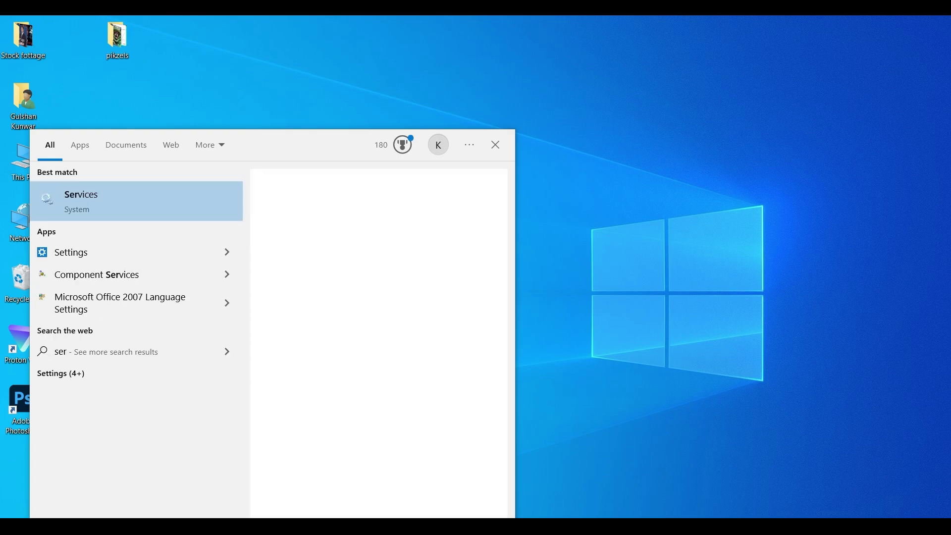
pyautogui.write('vic')
pyautogui.press('Return')
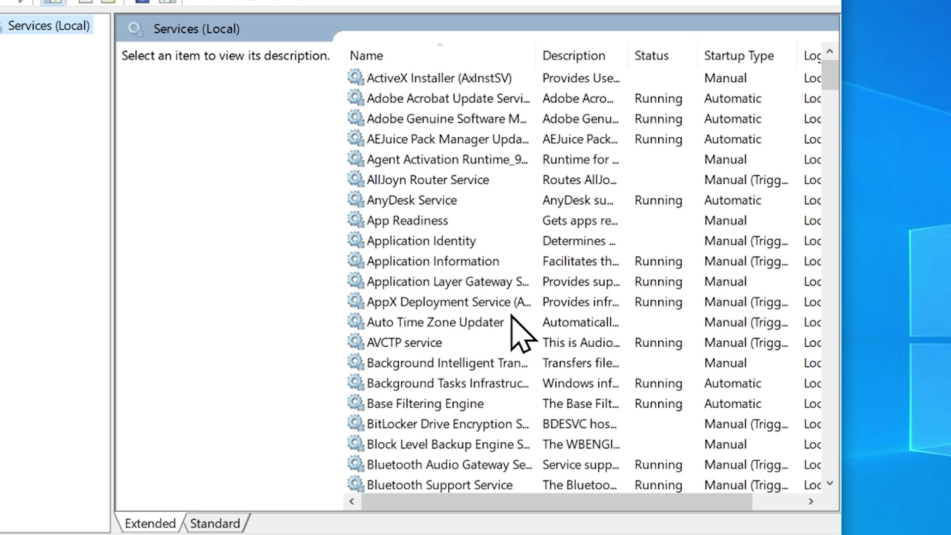
pyautogui.scroll(-1, 513, 328)
pyautogui.scroll(-1, 514, 327)
pyautogui.scroll(2, 510, 321)
pyautogui.click(437, 121)
pyautogui.rightClick(438, 122)
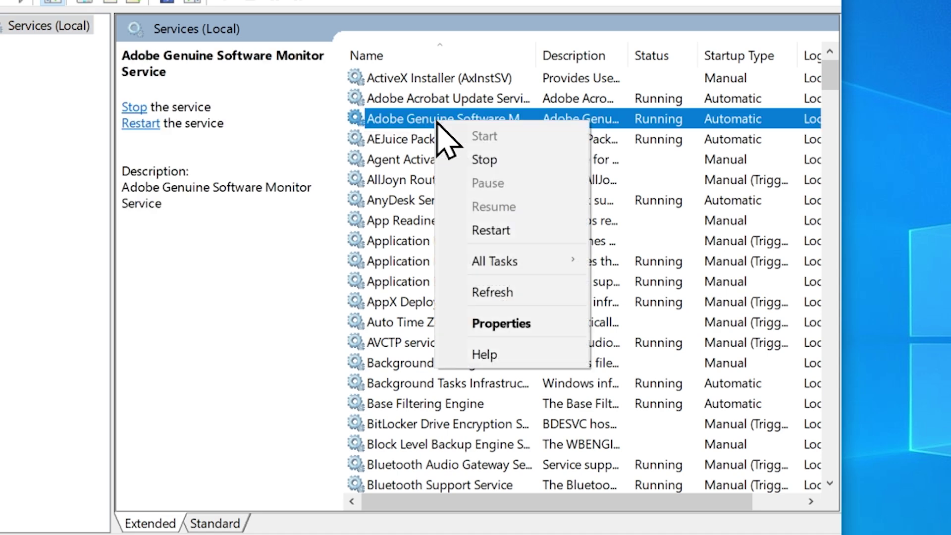
pyautogui.click(502, 323)
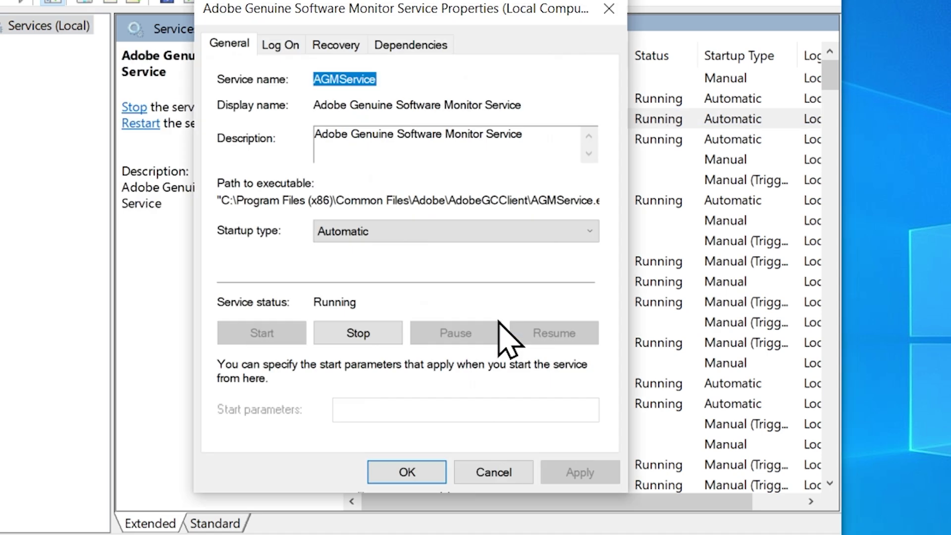
# Step: Set the service's startup type to Disabled, stop it, and apply the change
pyautogui.click(337, 235)
pyautogui.click(361, 292)
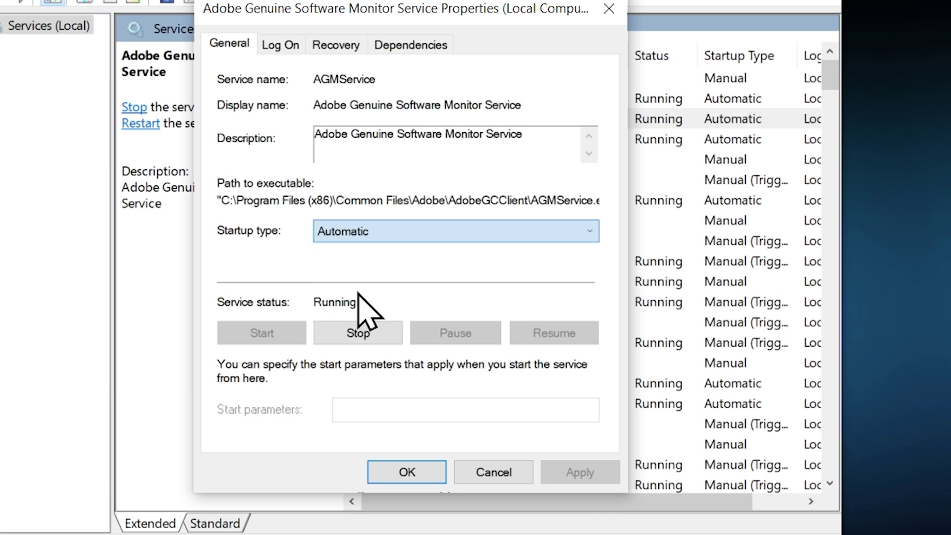
pyautogui.click(376, 335)
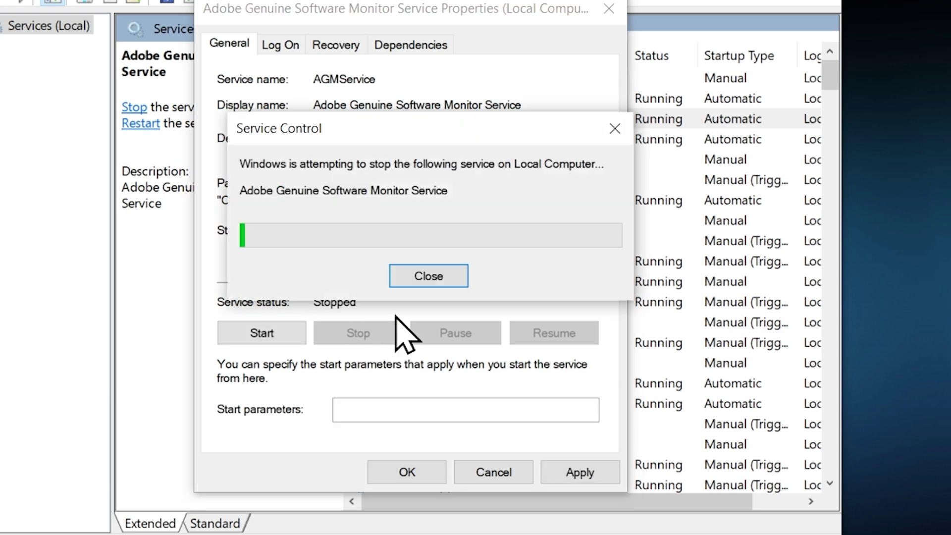
pyautogui.click(580, 473)
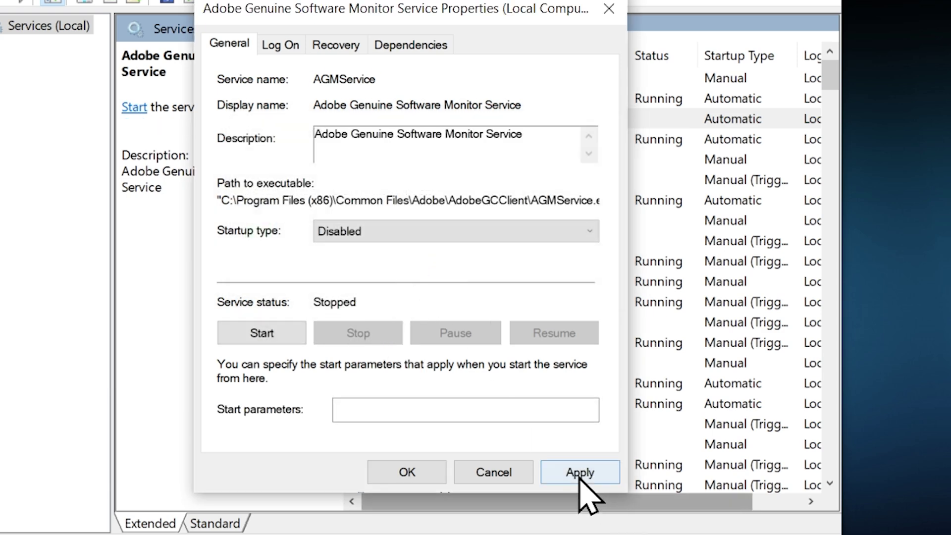
pyautogui.click(432, 474)
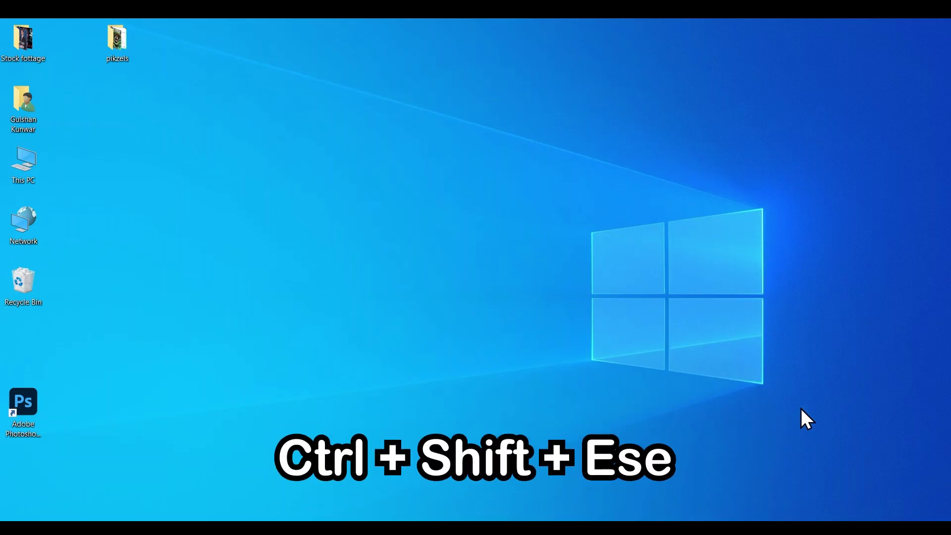
# Step: In Task Manager, locate the Adobe Genuine Software Monitor process and show its program file's folder
pyautogui.hotkey('ctrl', 'shift', 'Escape')
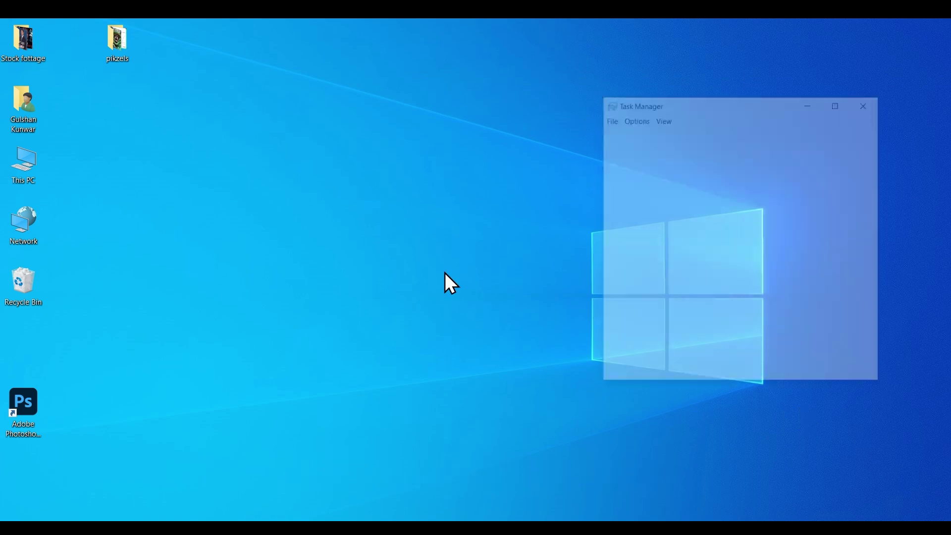
pyautogui.click(838, 101)
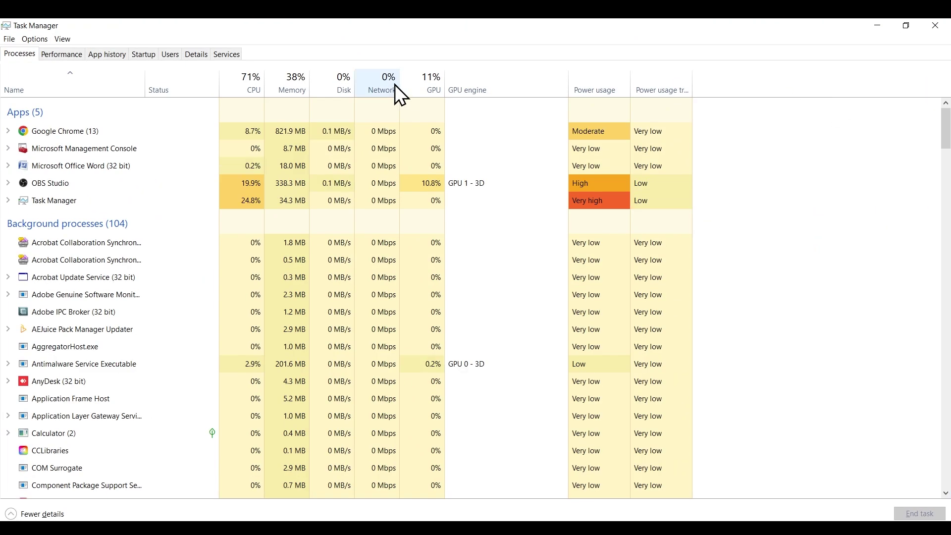
pyautogui.scroll(-1, 77, 188)
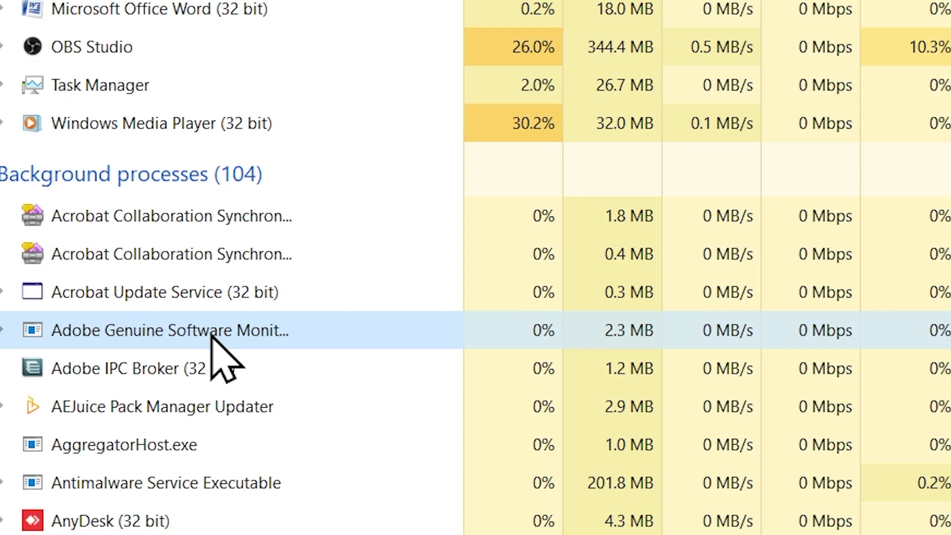
pyautogui.rightClick(108, 339)
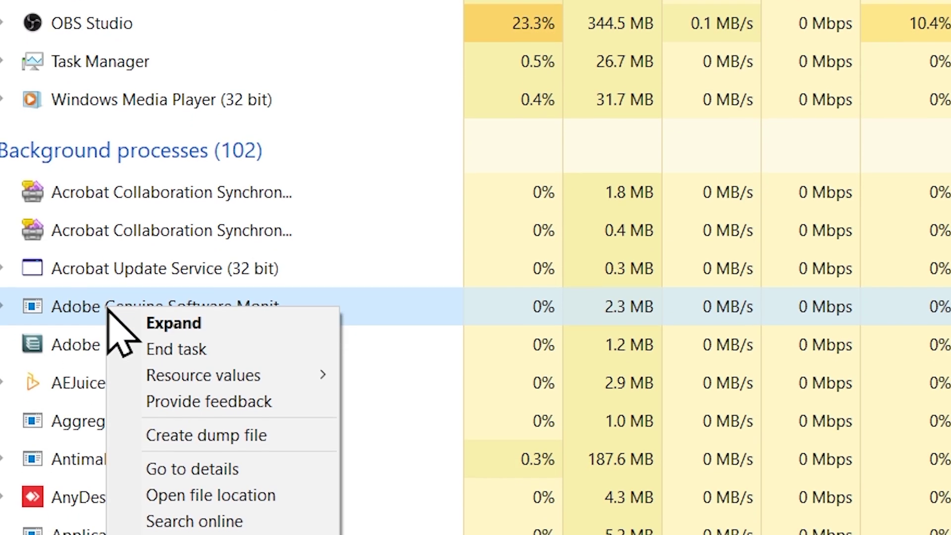
pyautogui.click(234, 454)
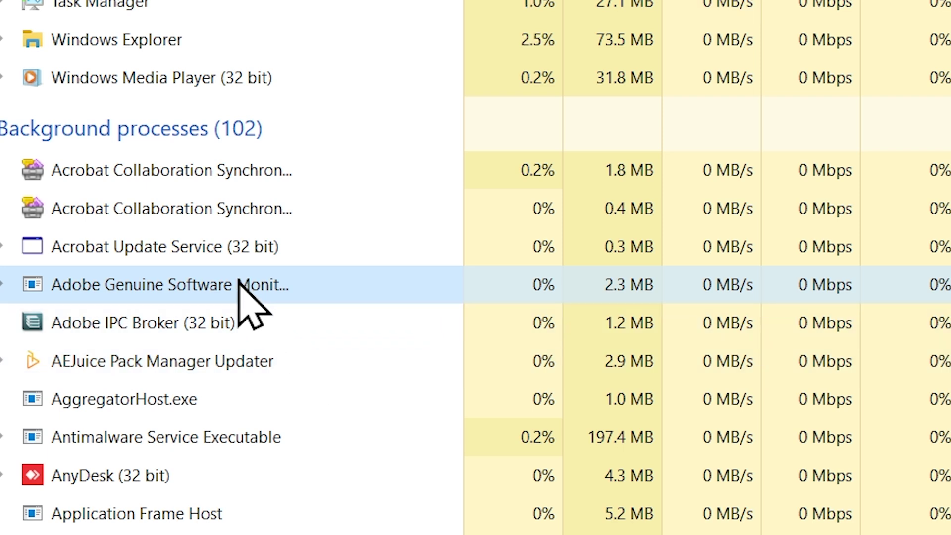
# Step: End the Adobe Genuine Software Monitor background process
pyautogui.rightClick(239, 283)
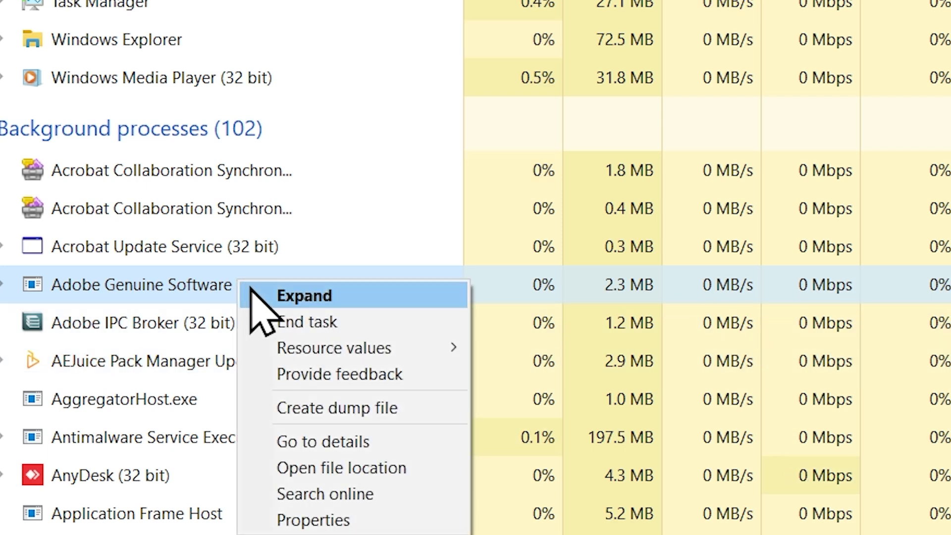
pyautogui.click(320, 321)
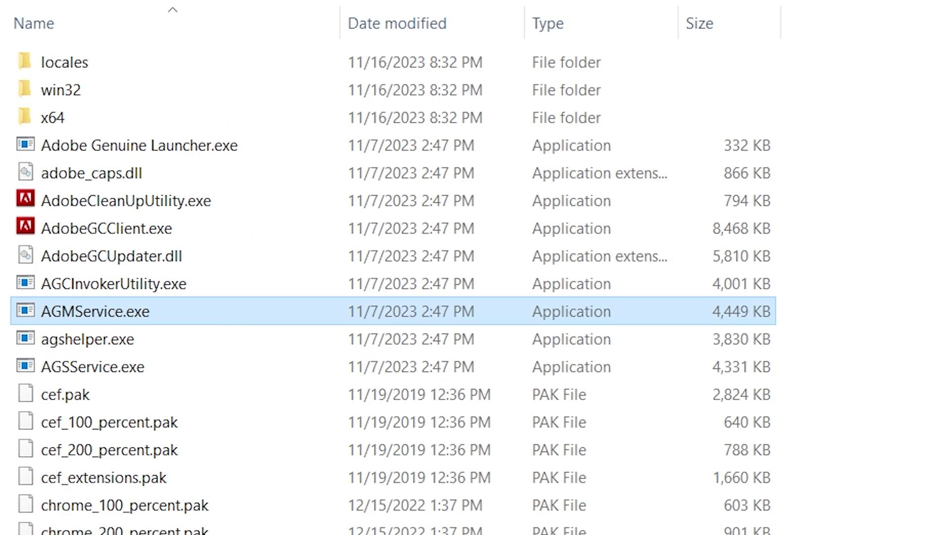
# Step: Delete AGMService.exe from the Adobe folder, granting administrator permission
pyautogui.press('Delete')
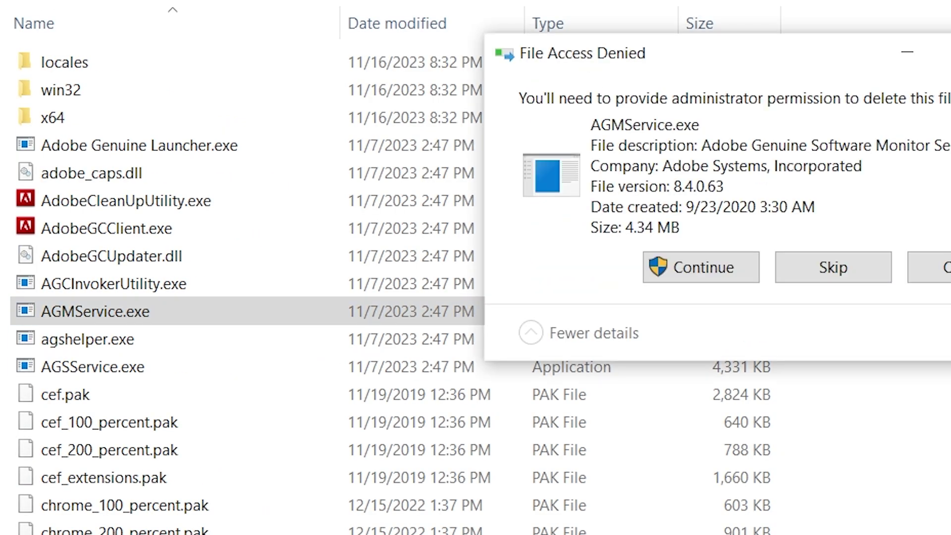
pyautogui.click(691, 268)
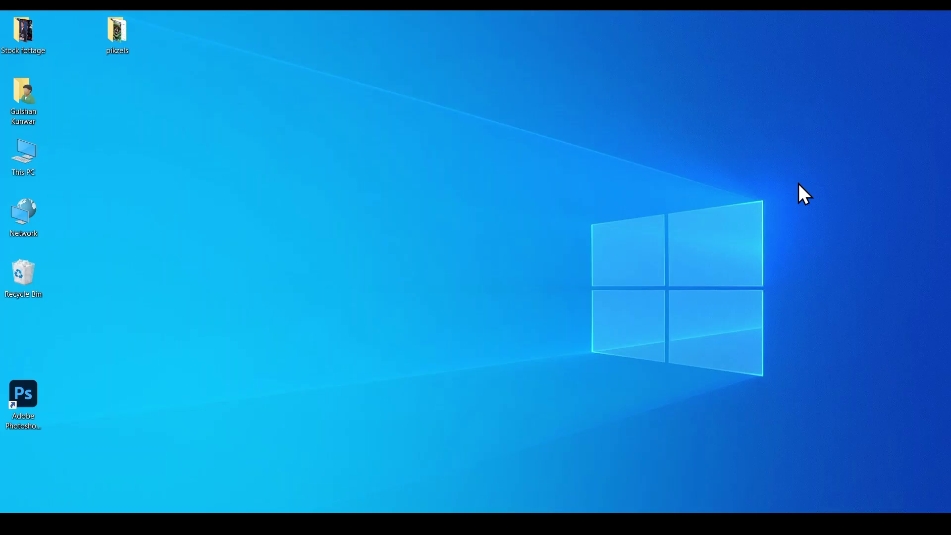
# Step: Launch Control Panel from search and go to Programs and Features
pyautogui.press('super')
pyautogui.write('con')
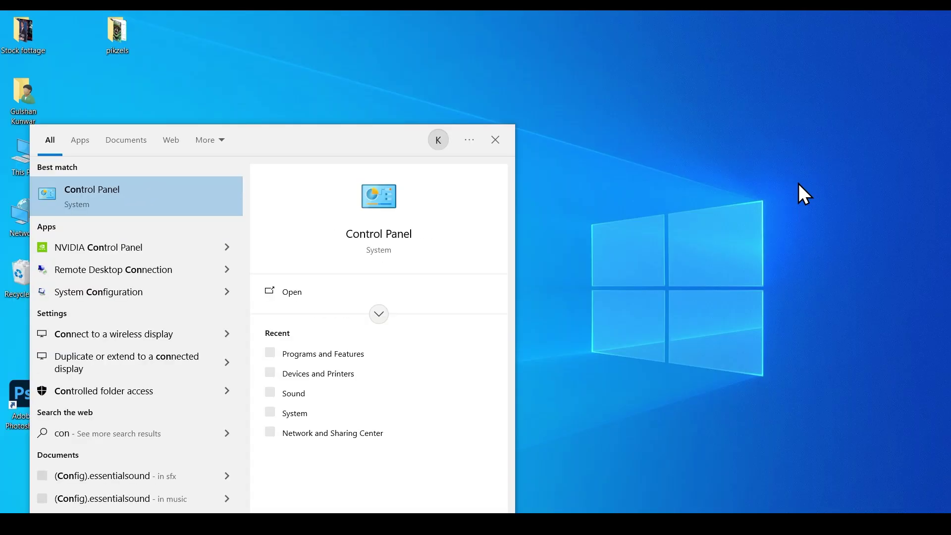
pyautogui.write('trol')
pyautogui.press('Return')
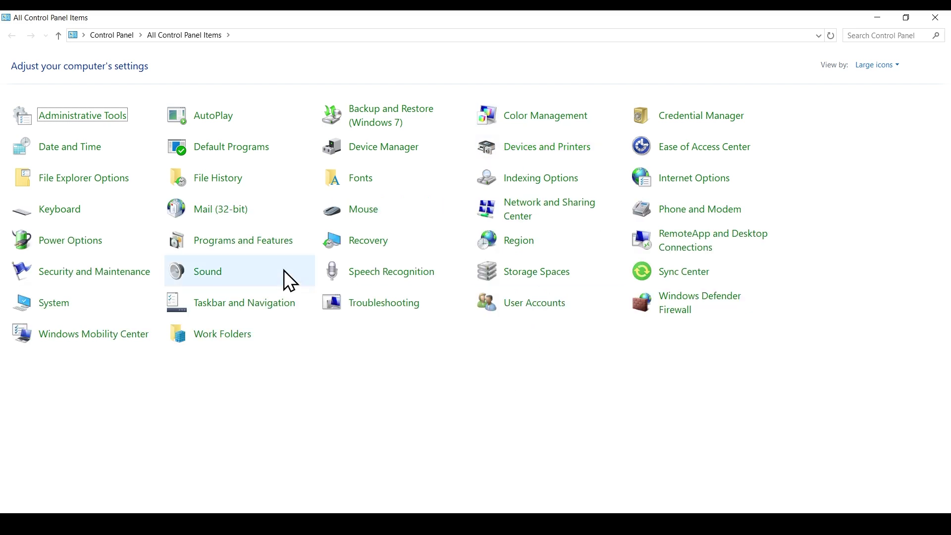
pyautogui.click(246, 254)
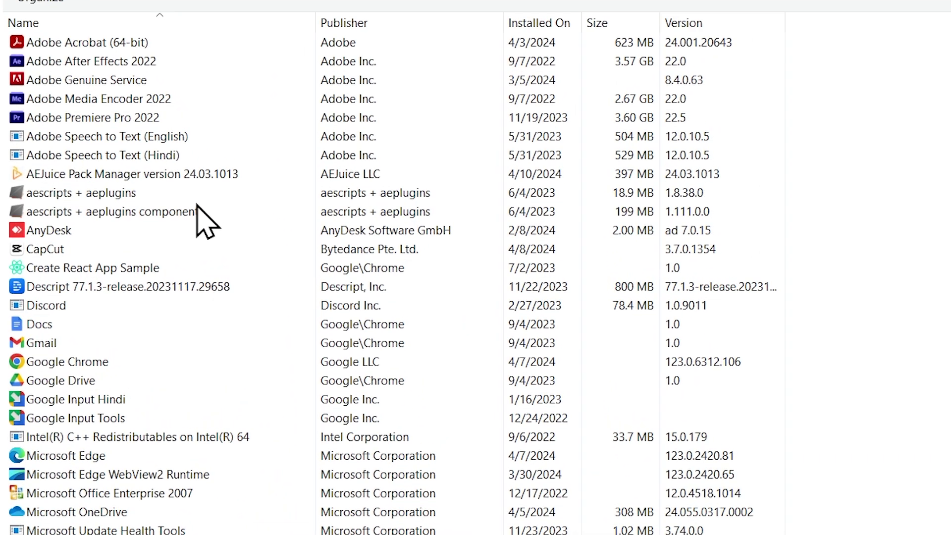
# Step: Uninstall Adobe Genuine Service and confirm its removal in the uninstaller
pyautogui.rightClick(77, 80)
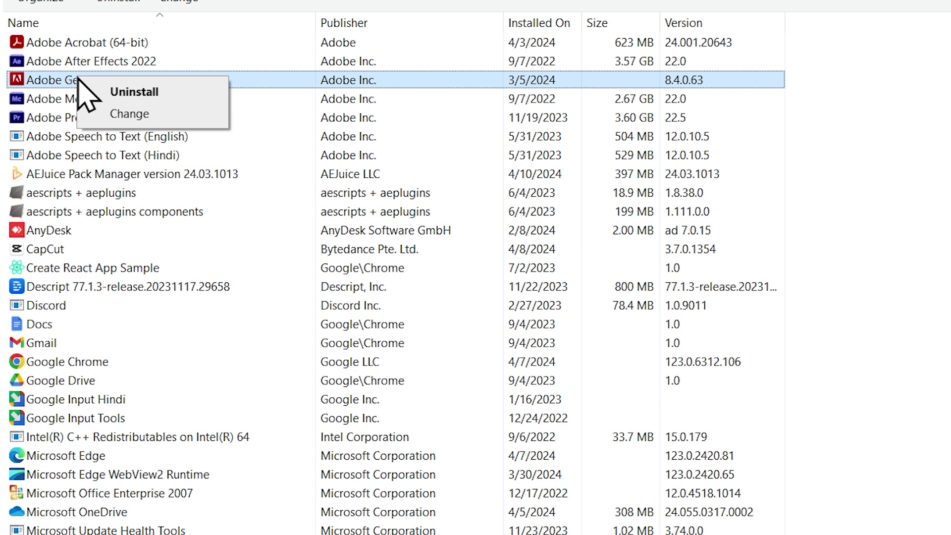
pyautogui.click(122, 93)
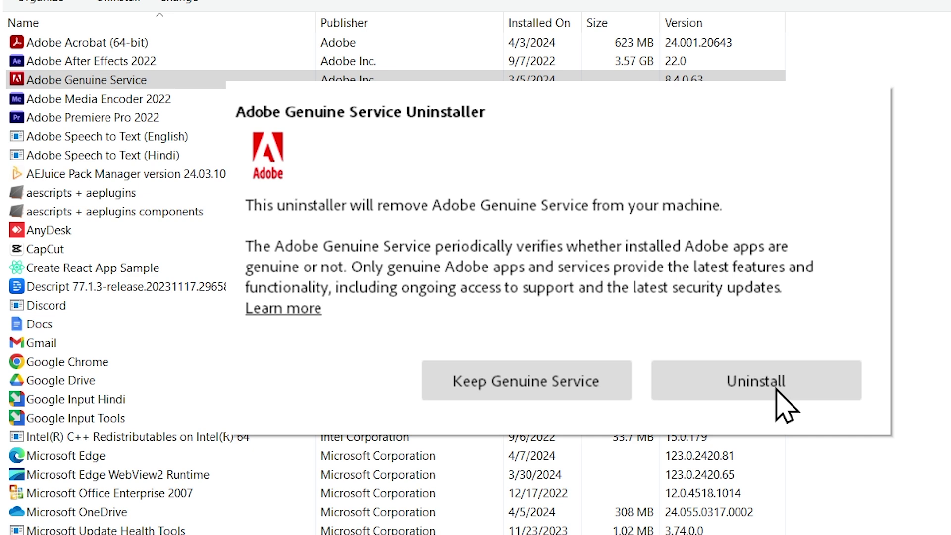
pyautogui.click(763, 378)
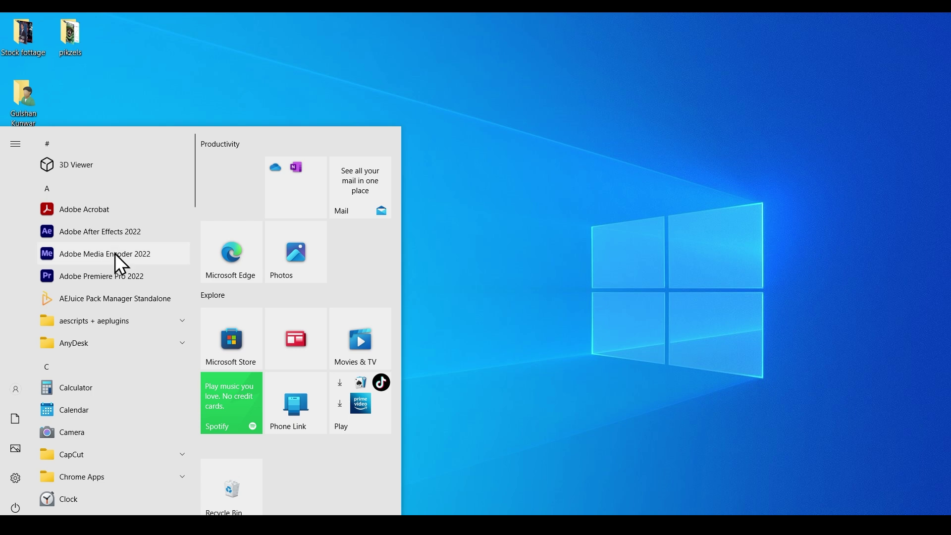
# Step: Launch Adobe After Effects 2022 from the Start menu
pyautogui.click(98, 229)
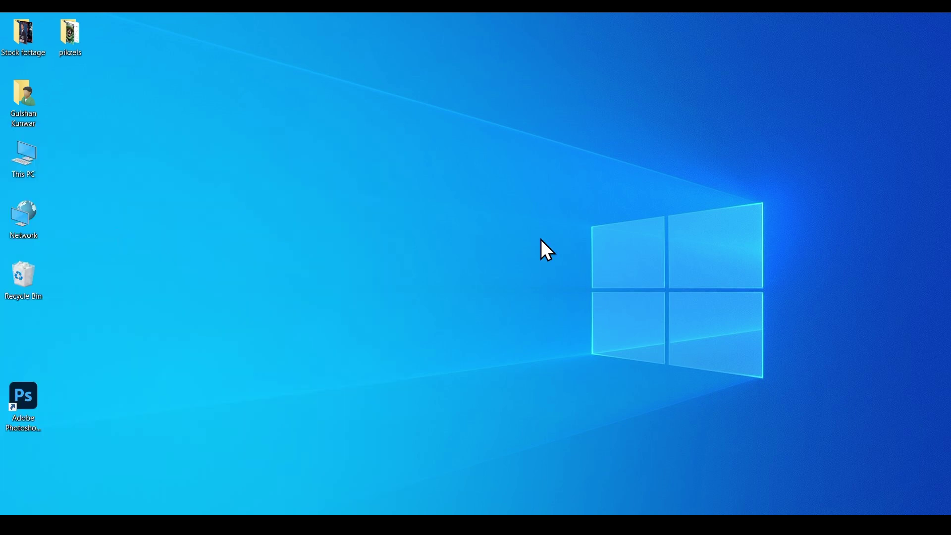